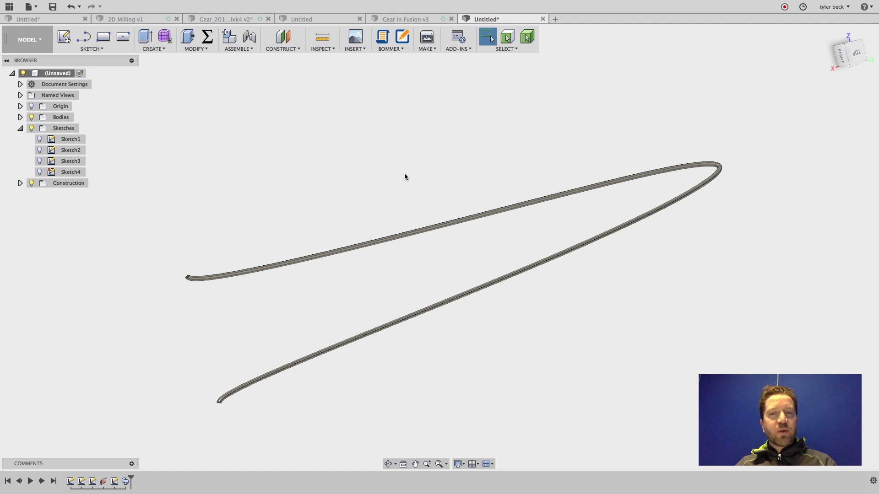
mouse_move(398, 171)
middle_mouse_down("shift")
mouse_move(443, 173)
mouse_move(418, 173)
mouse_move(407, 158)
mouse_move(410, 169)
middle_mouse_up("shift")
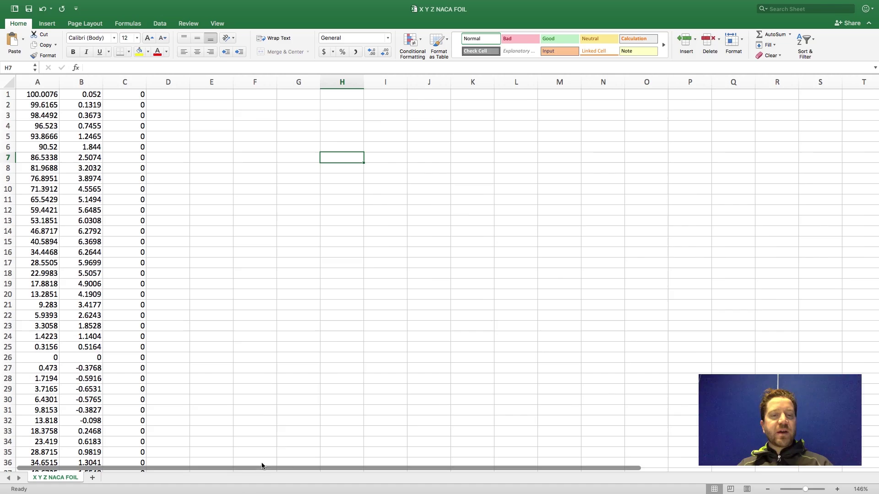
- Switch to Chrome and look over the airfoil plot, coordinate downloads and plotter settings on the airfoiltools.com plotter page
left_click(264, 474)
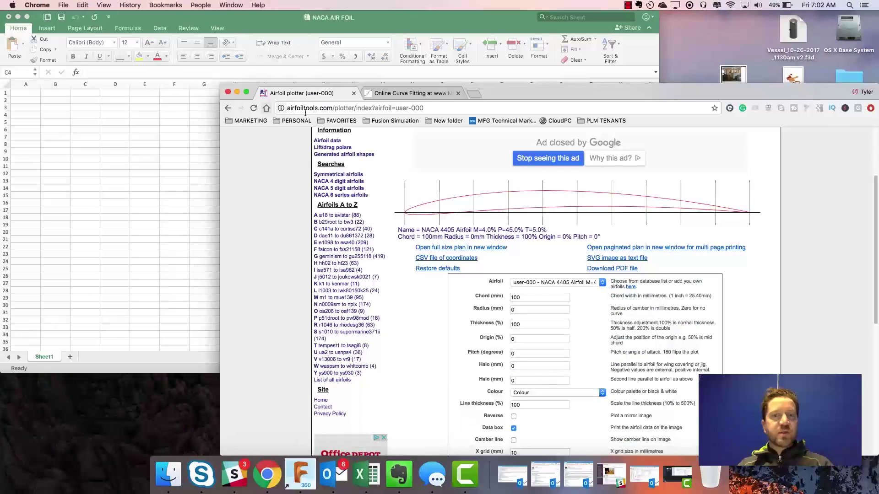
left_click(247, 92)
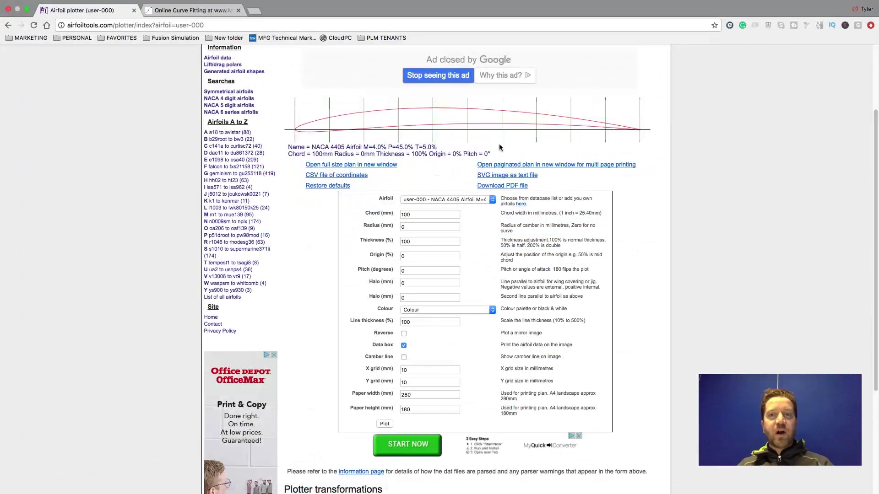
scroll(499, 144, "up", 3)
scroll(435, 348, "down", 3)
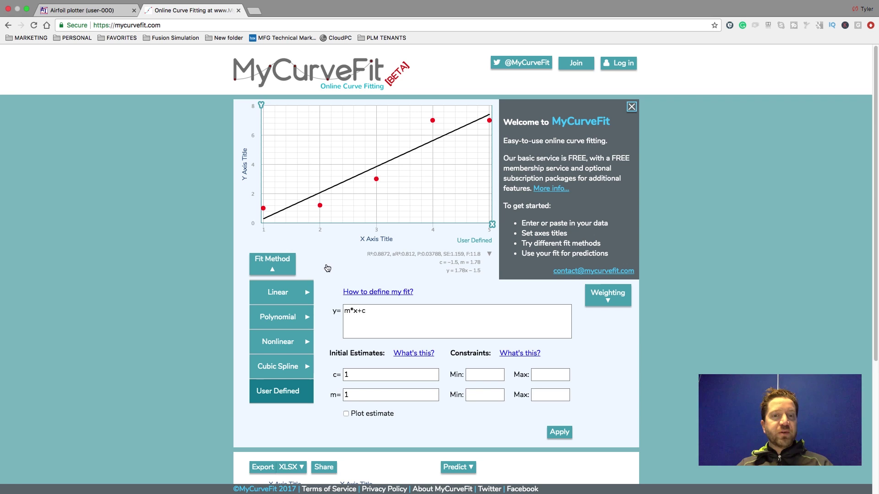
- Look through the polynomial and cubic spline fit methods offered on the MyCurveFit page
mouse_move(305, 289)
mouse_move(295, 318)
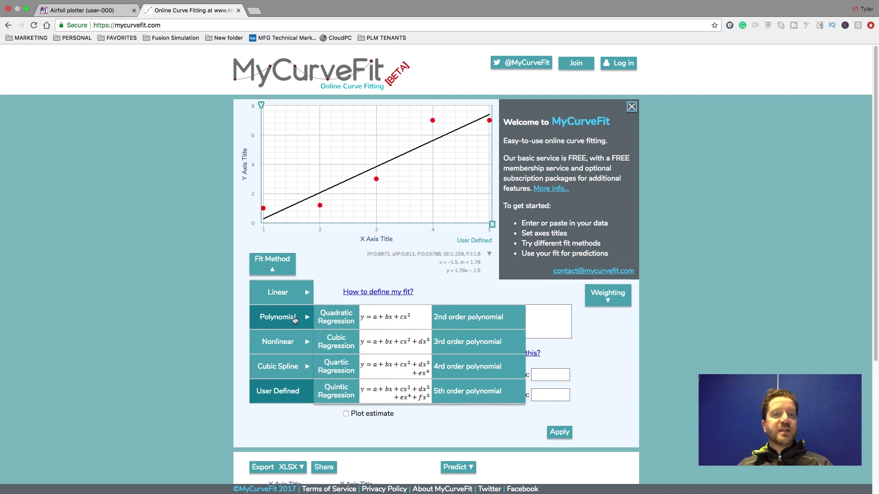
mouse_move(293, 367)
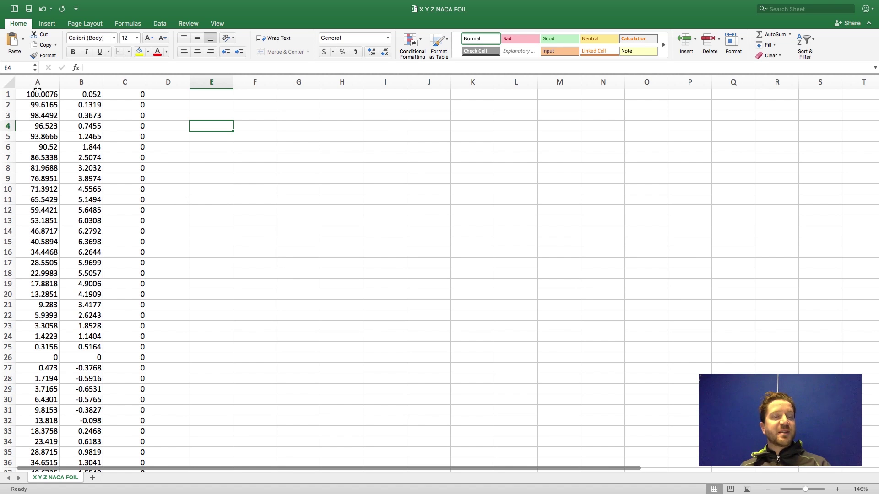
- Examine the X, Y and Z coordinate columns in the X Y Z NACA FOIL spreadsheet
left_click(201, 114)
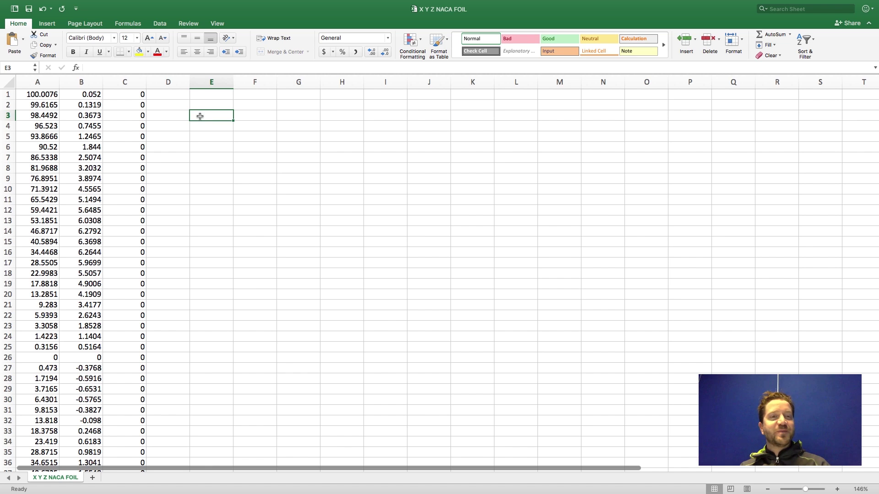
left_click(197, 136)
left_click(192, 238)
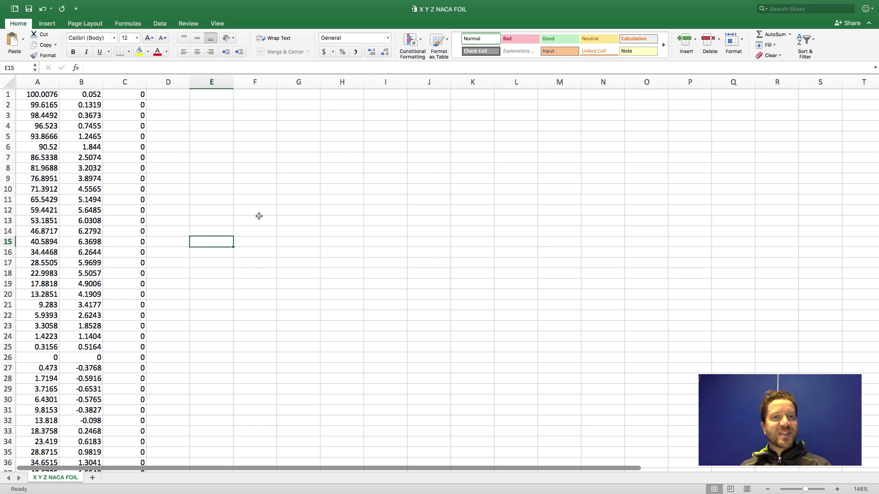
- Switch to Fusion 360 and run the ImportSplineCSV sample script in an empty design
left_click(397, 479)
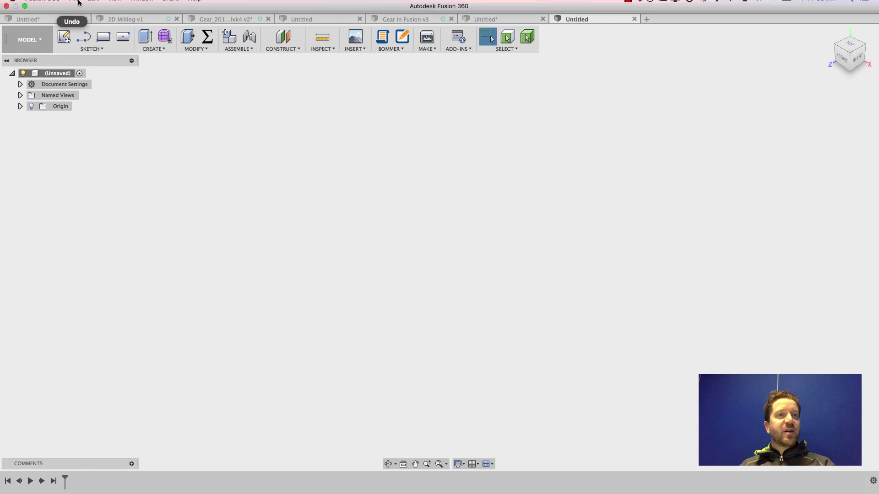
left_click(73, 5)
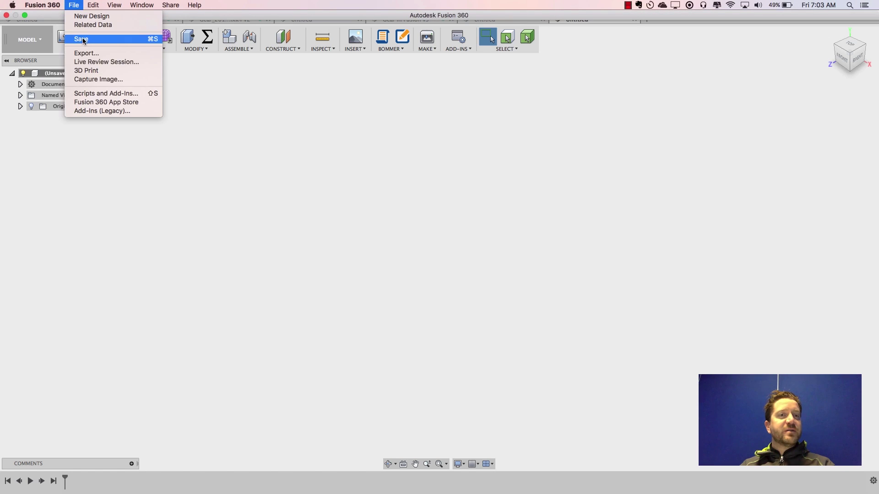
left_click(102, 93)
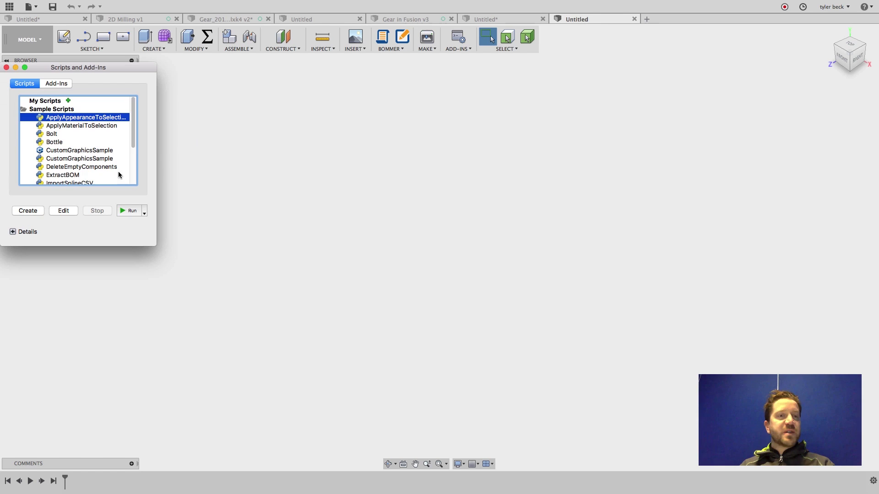
scroll(76, 168, "down", 2)
left_click(74, 167)
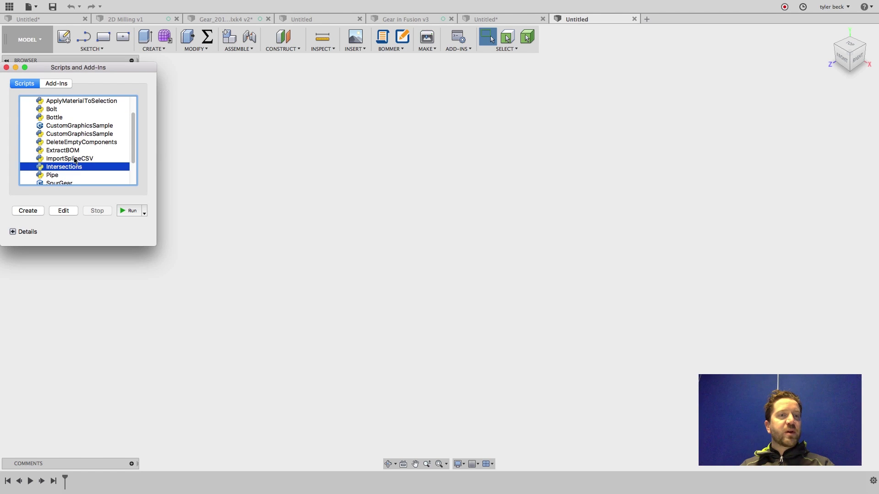
left_click(75, 159)
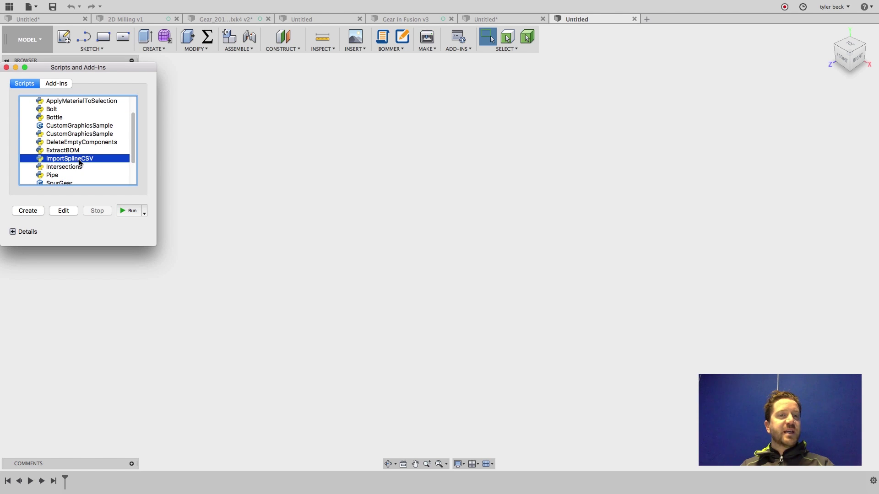
double_click(89, 159)
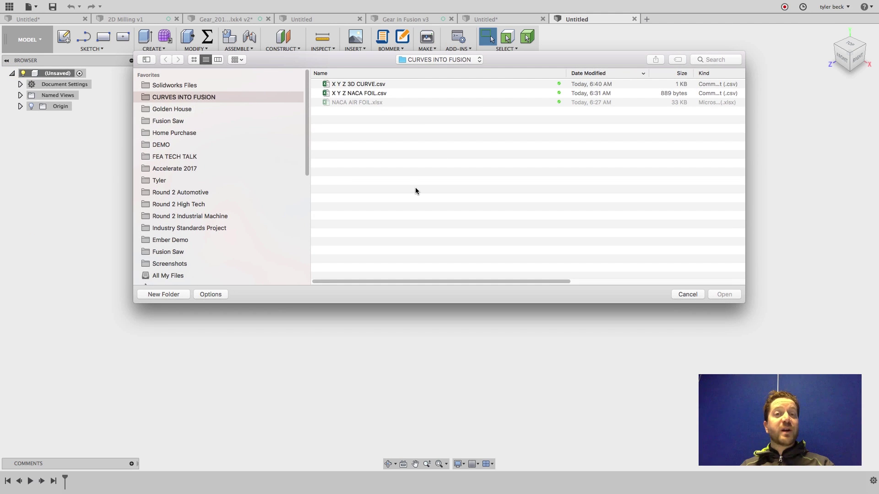
- Import the airfoil spline from X Y Z NACA FOIL.csv and view the whole curve
left_click(353, 94)
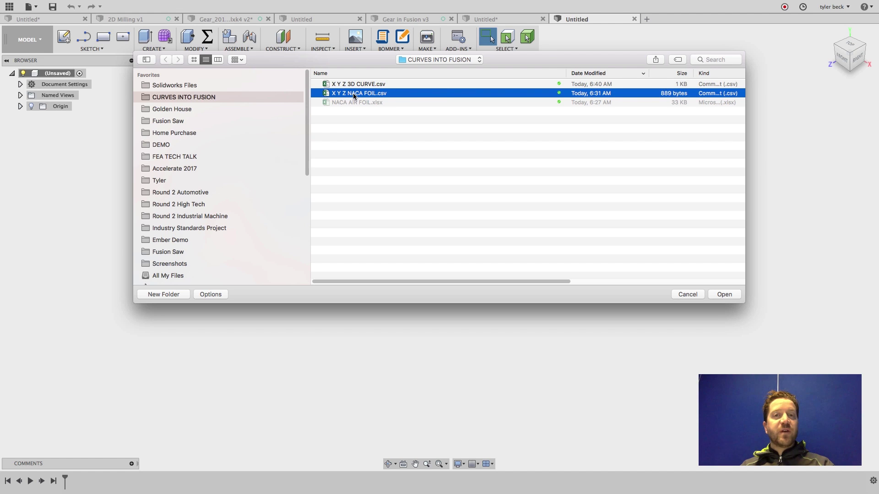
double_click(353, 94)
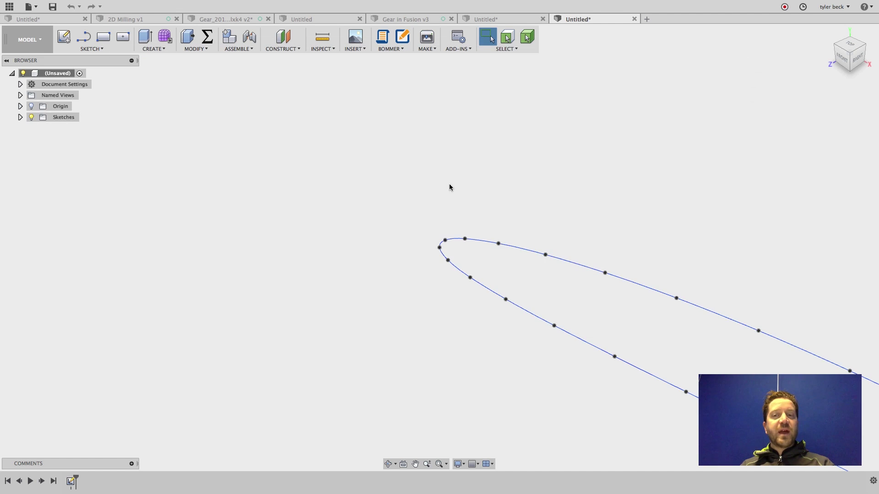
middle_click_drag(449, 188, 611, 324, "shift")
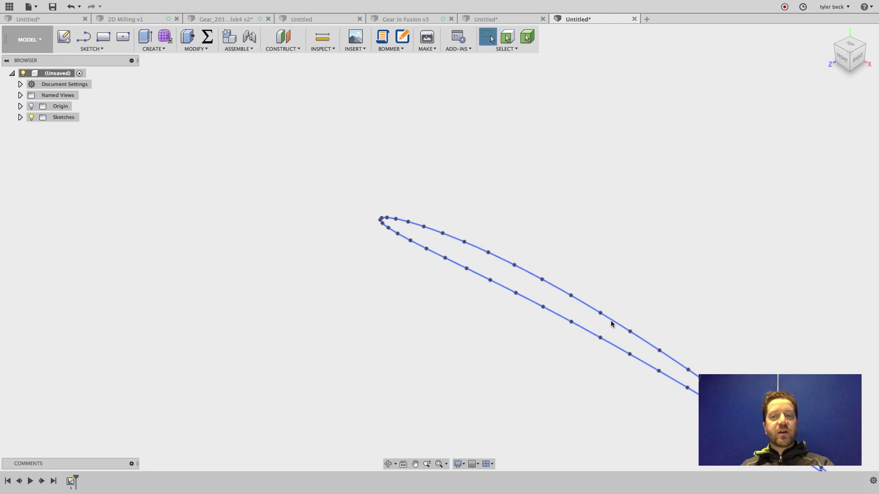
middle_click(448, 243)
middle_click(447, 243)
middle_click_drag(447, 243, 451, 260, "shift")
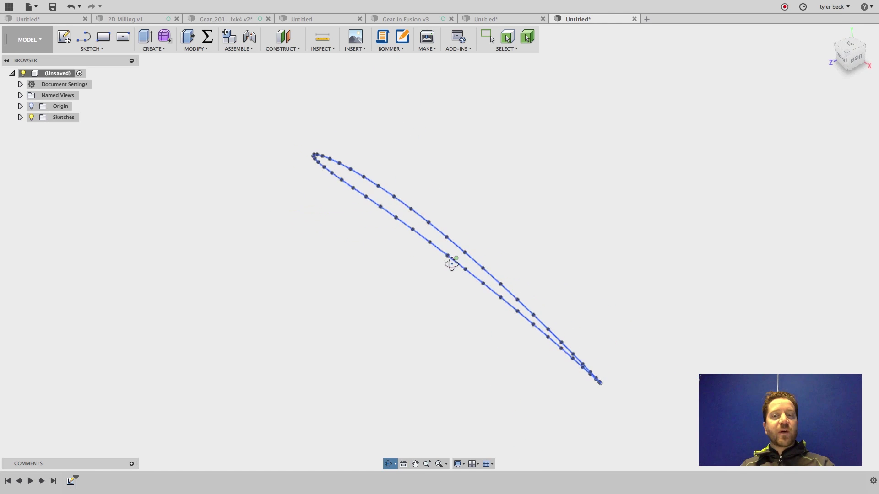
- Open the imported airfoil sketch for editing
left_click(391, 214)
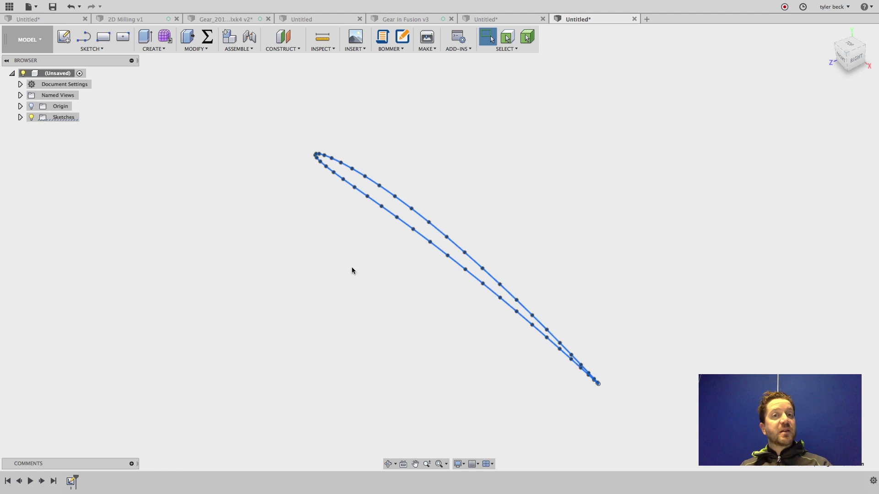
key("Escape")
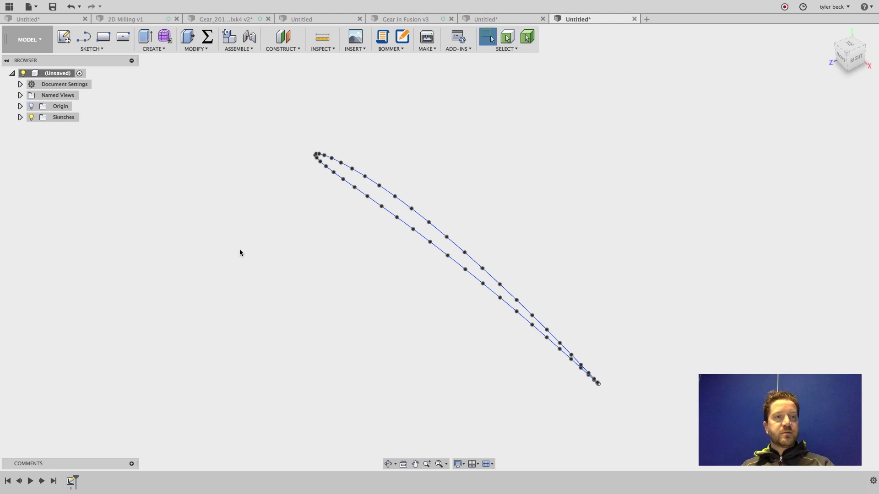
right_click(72, 482)
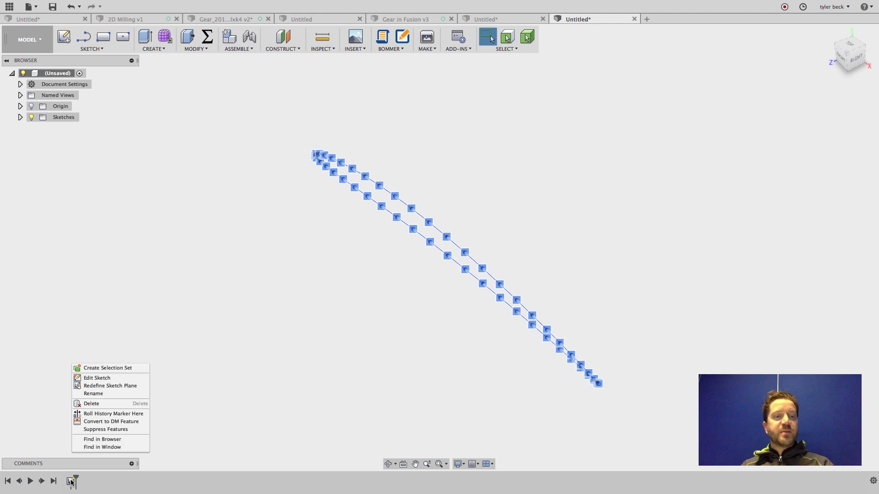
left_click(91, 381)
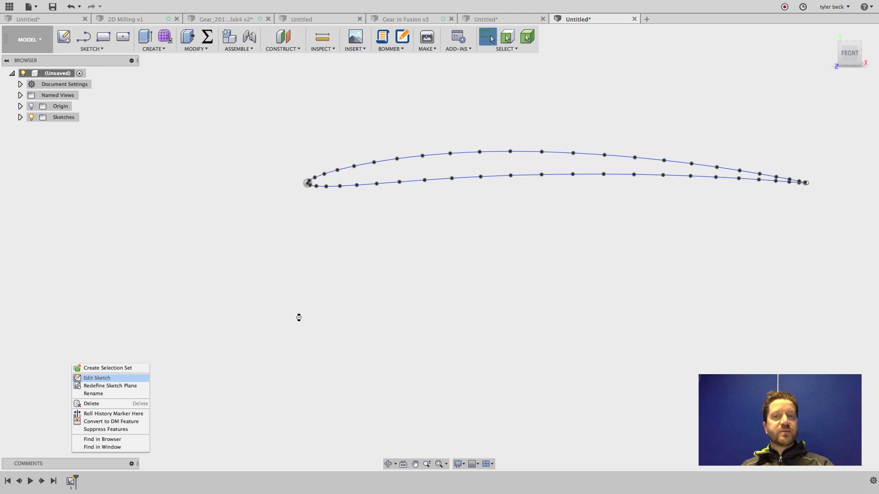
- Create a new design and run the ImportSplineCSV sample script in it
key("super+n")
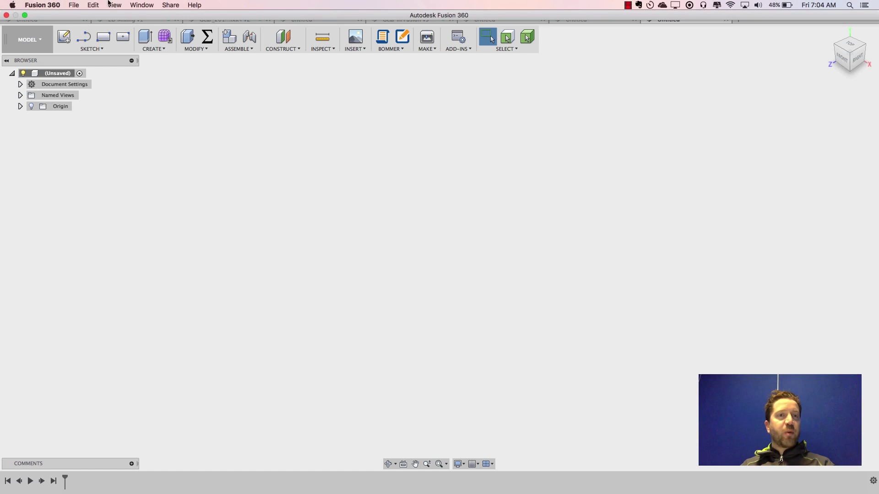
left_click(73, 4)
left_click(370, 261)
key("shift+s")
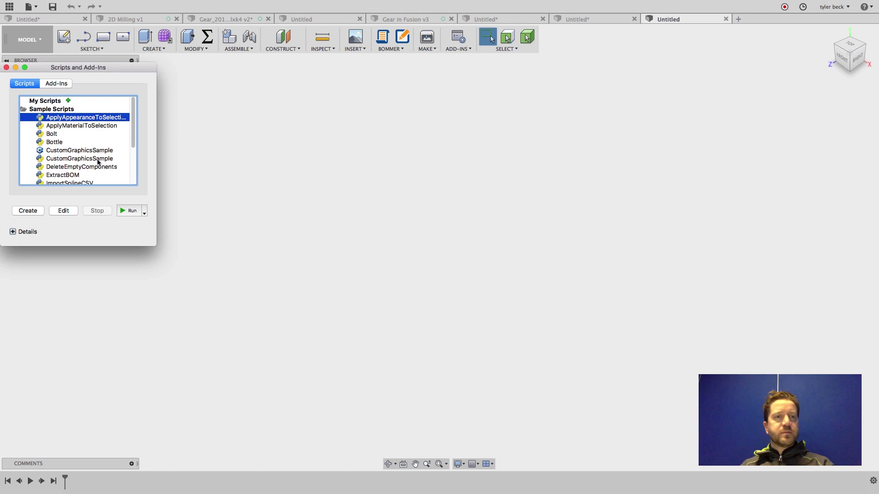
scroll(84, 166, "down", 3)
left_click(83, 165)
left_click(79, 159)
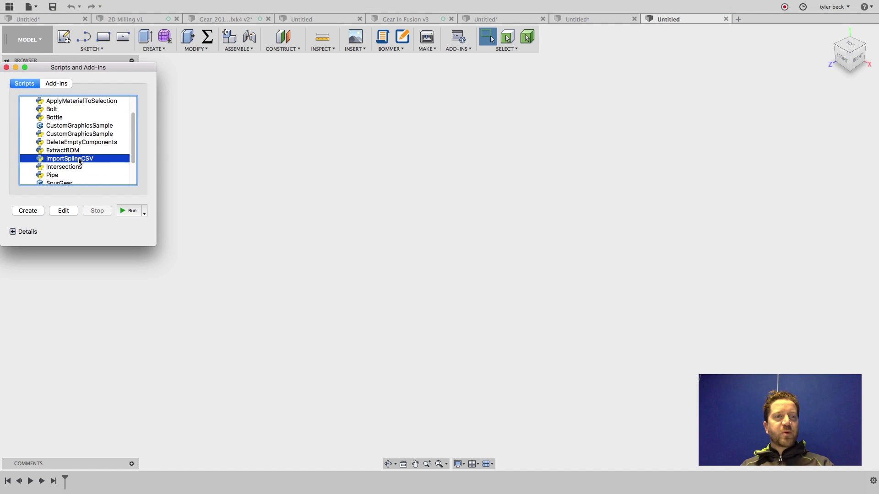
double_click(85, 158)
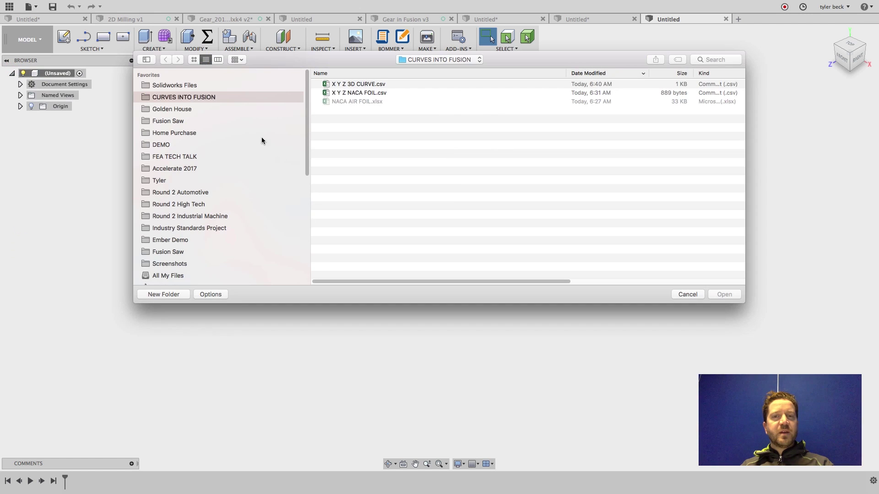
- Import the 3D spline from X Y Z 3D CURVE.csv and inspect its shape
left_click(358, 94)
left_click(354, 86)
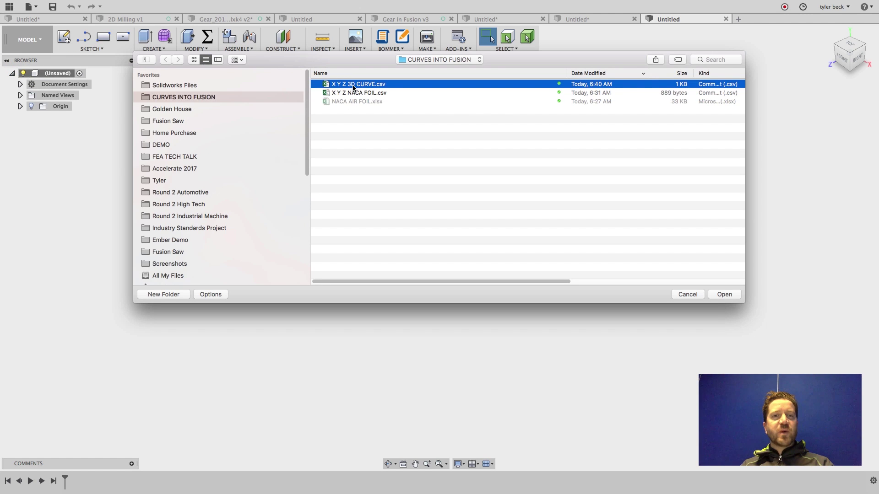
double_click(353, 87)
scroll(447, 287, "down", 3)
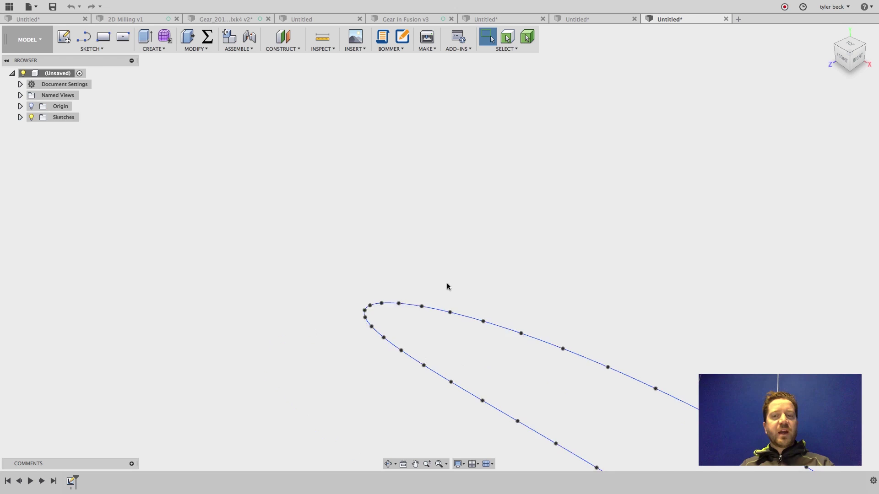
middle_click_drag(448, 286, 331, 249, "shift")
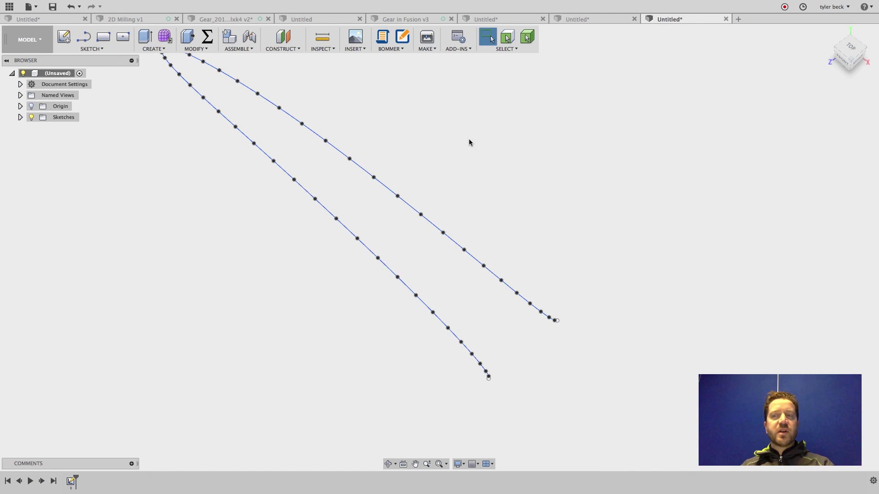
middle_click_drag(474, 212, 482, 174, "shift")
middle_click_drag(389, 121, 389, 133, "shift")
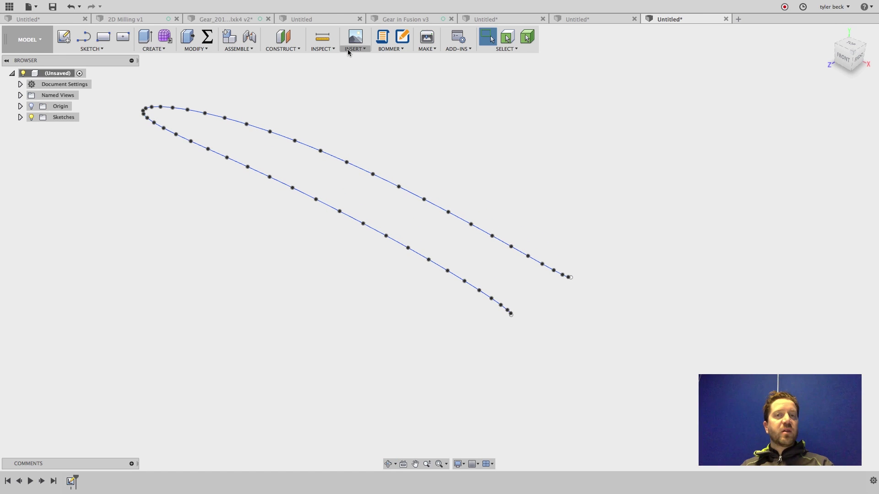
- Construct a plane along the imported 3D curve at distance 1.00, at the curve's end
left_click(286, 48)
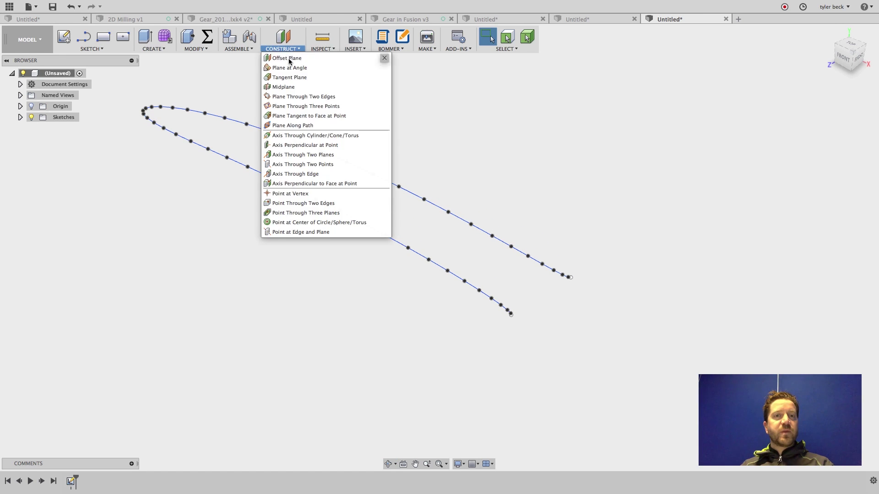
left_click(300, 126)
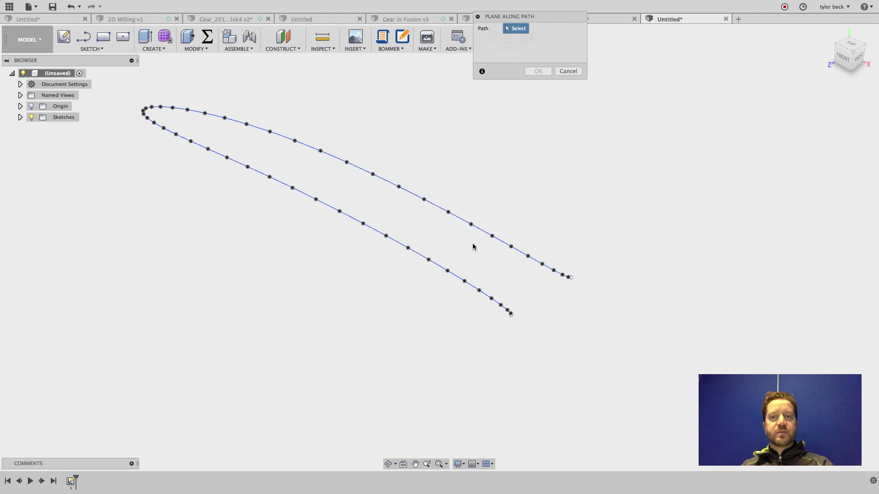
left_click(457, 277)
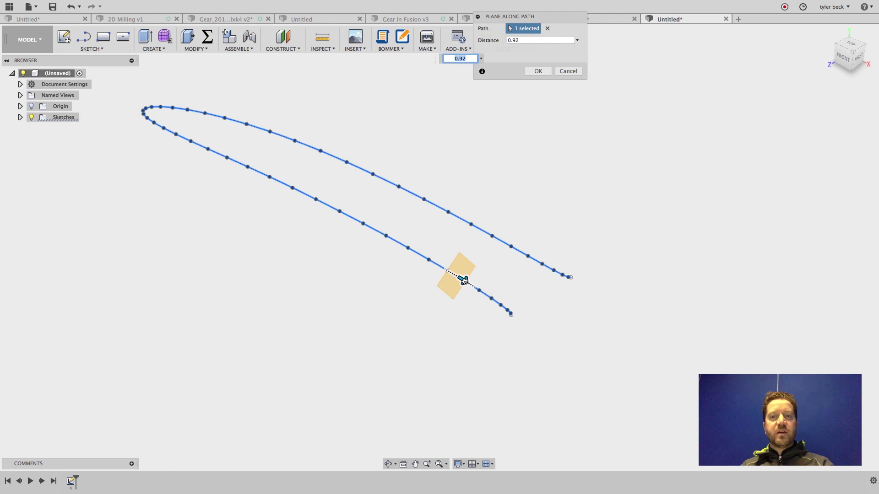
left_click_drag(457, 277, 575, 326)
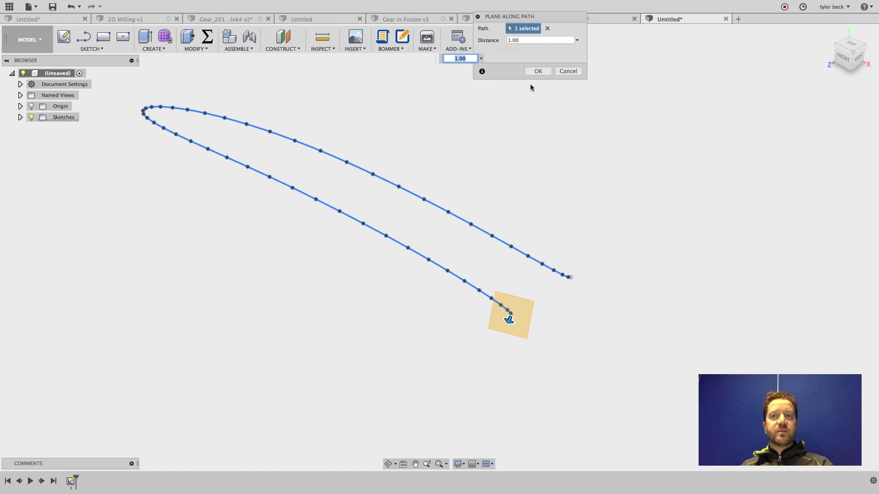
left_click(538, 71)
- Start a new sketch with the Ellipse tool on the construction plane at the end of the imported curve
scroll(516, 355, "up", 3)
key("s")
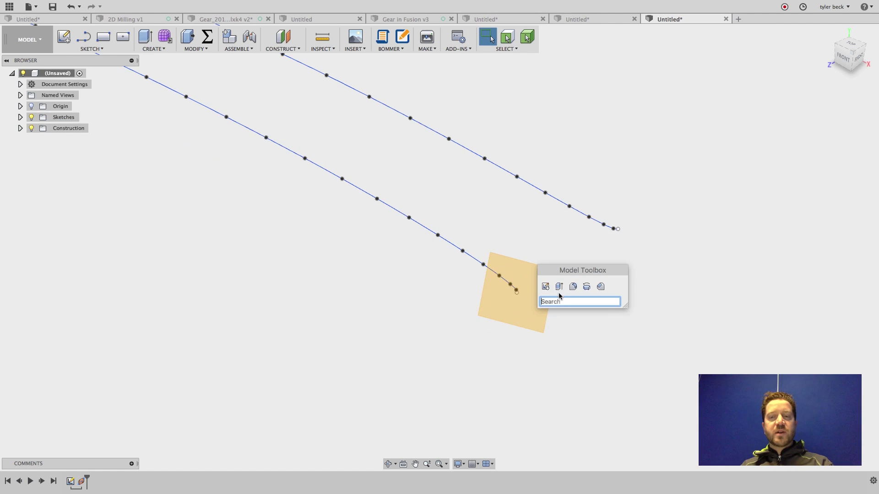
left_click(545, 287)
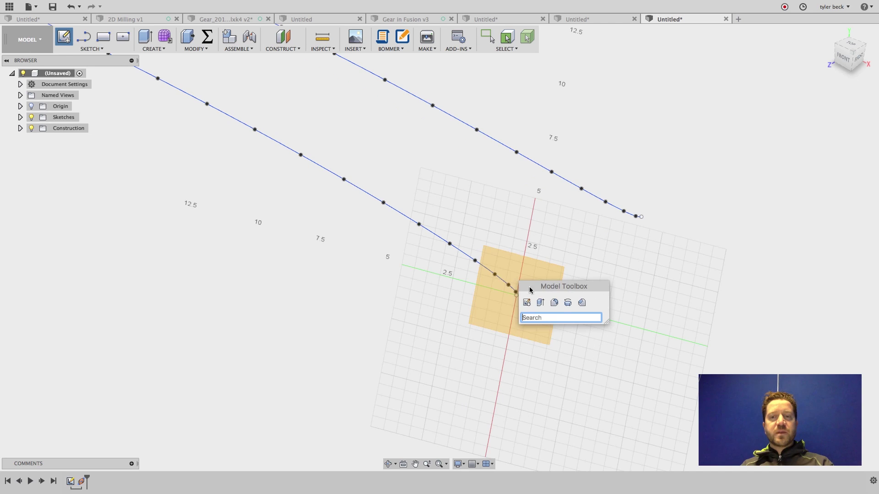
key("s")
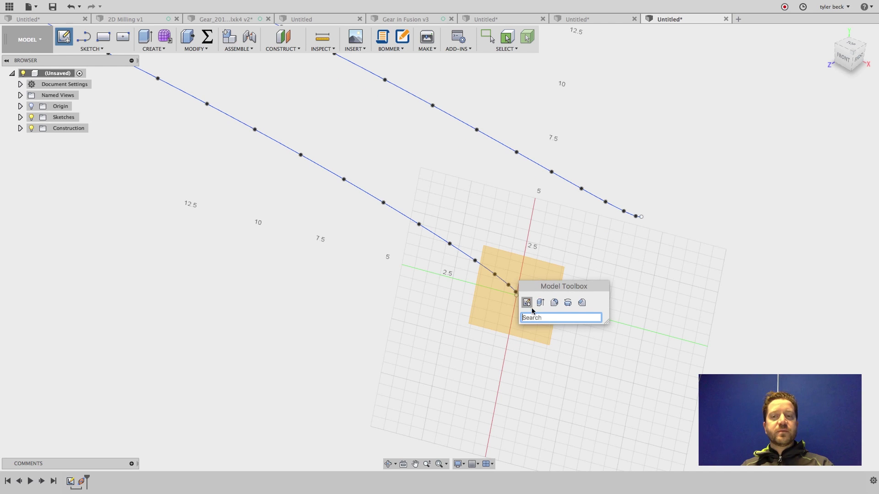
left_click(527, 303)
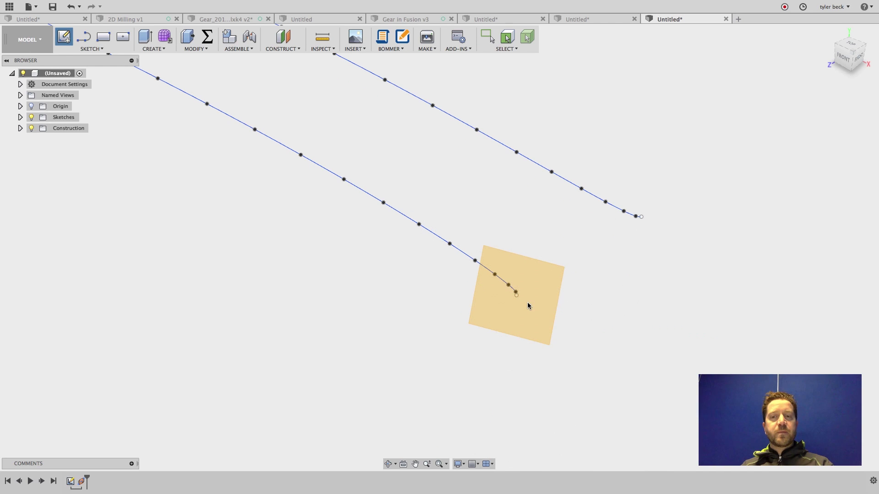
type("s")
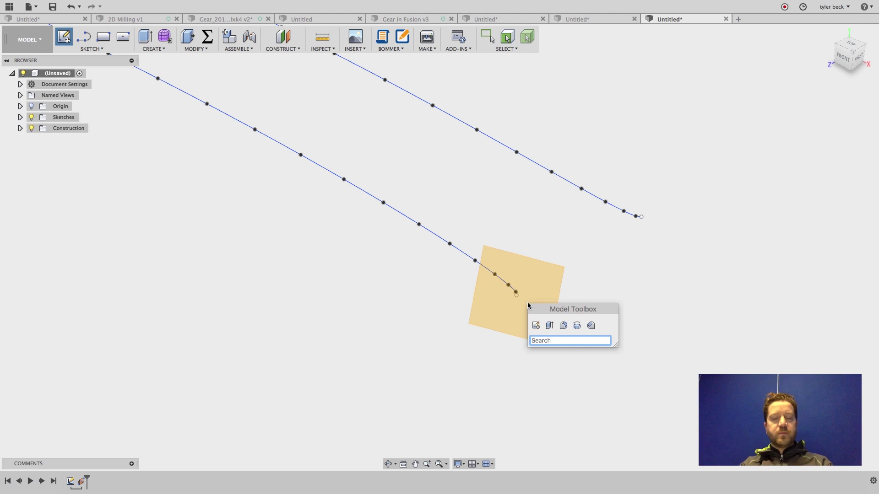
type("ell")
key("Return")
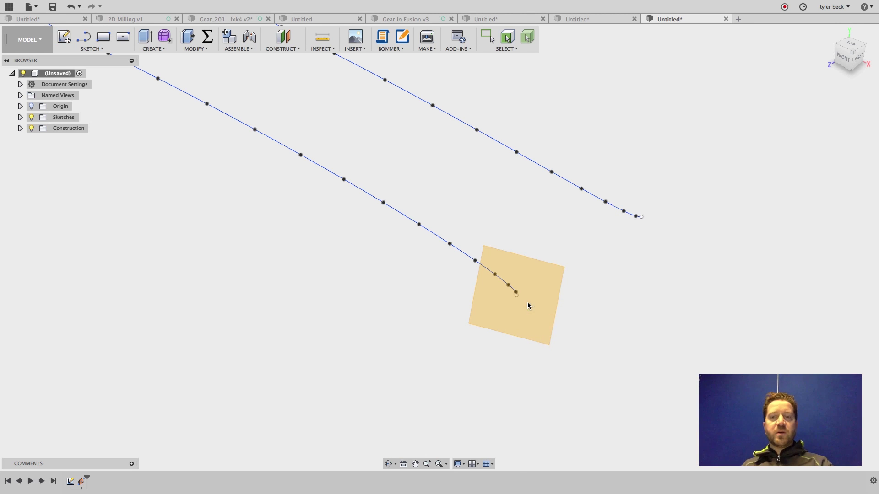
left_click(497, 304)
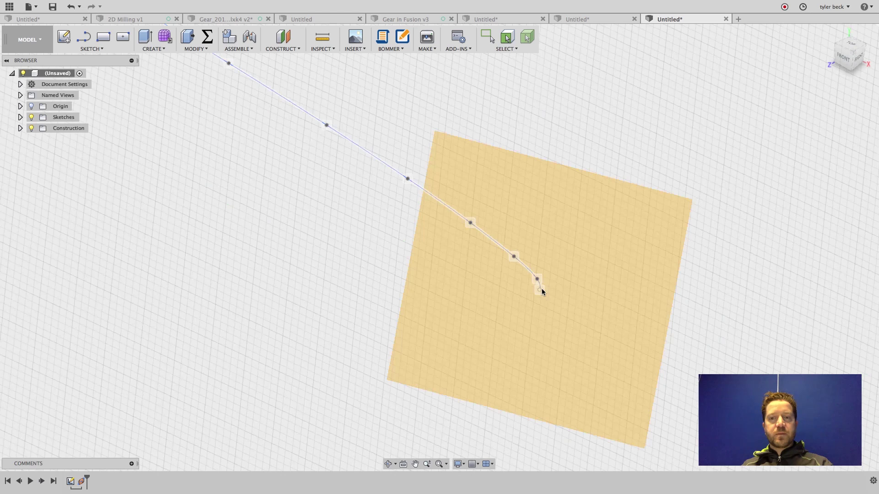
left_click(541, 289)
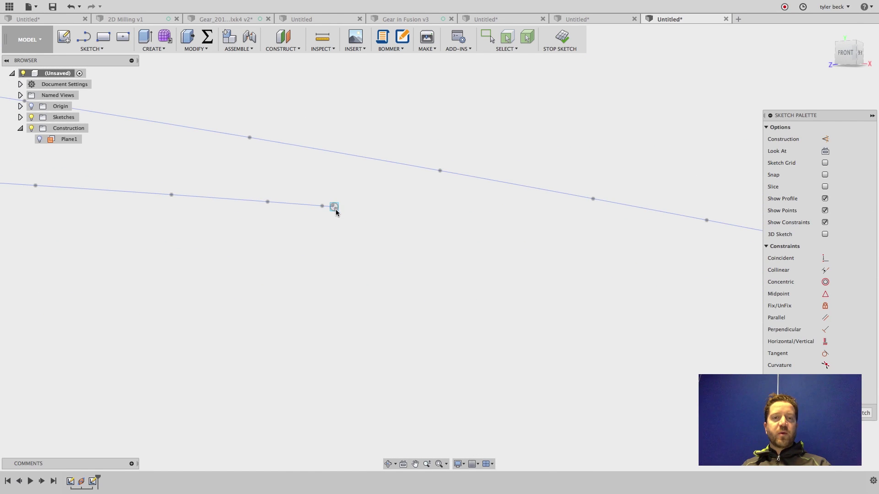
- Sketch an ellipse centred on the curve's endpoint, about 0.1 in long and 0.03 in wide, and finish the sketch
left_click(334, 206)
scroll(347, 211, "up", 5)
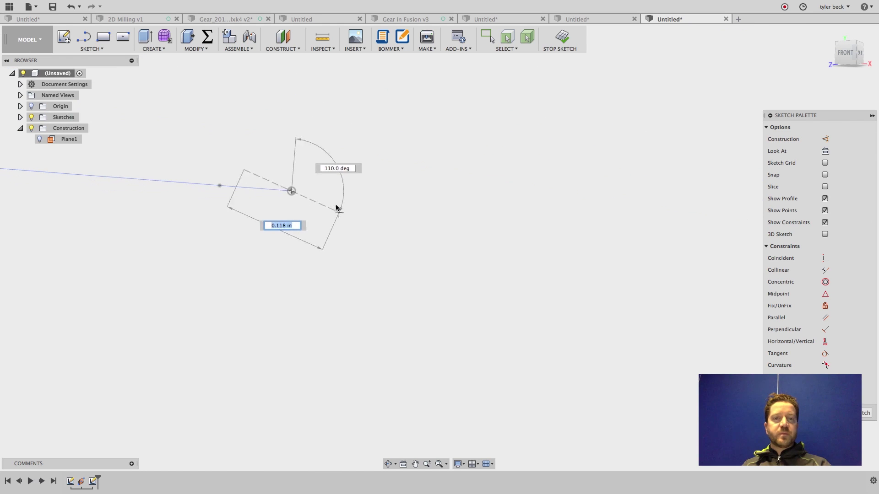
left_click(337, 205)
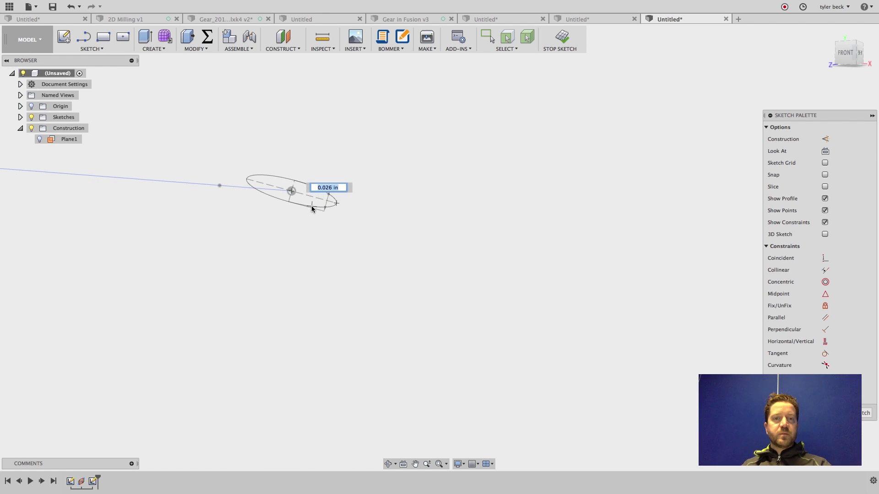
left_click(312, 207)
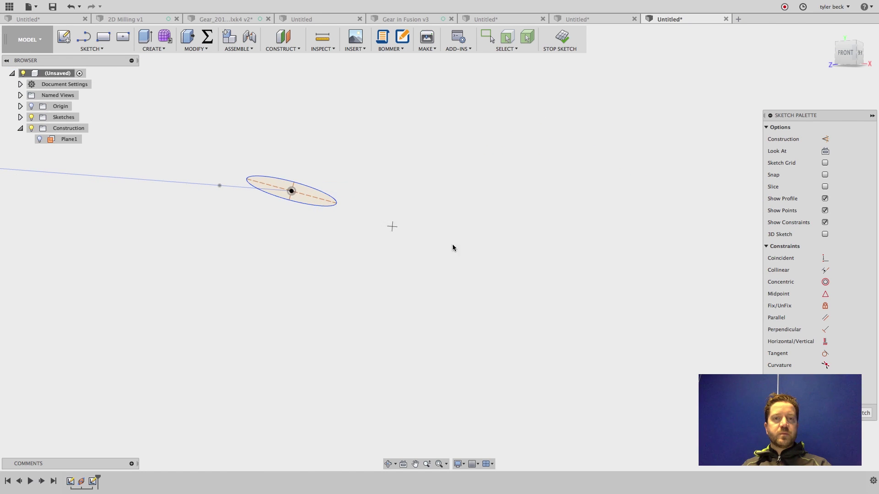
left_click(562, 38)
- Sweep the ellipse profile along the imported 3D curve as a new body, using a single path, distance 1.00 and perpendicular orientation
type("s")
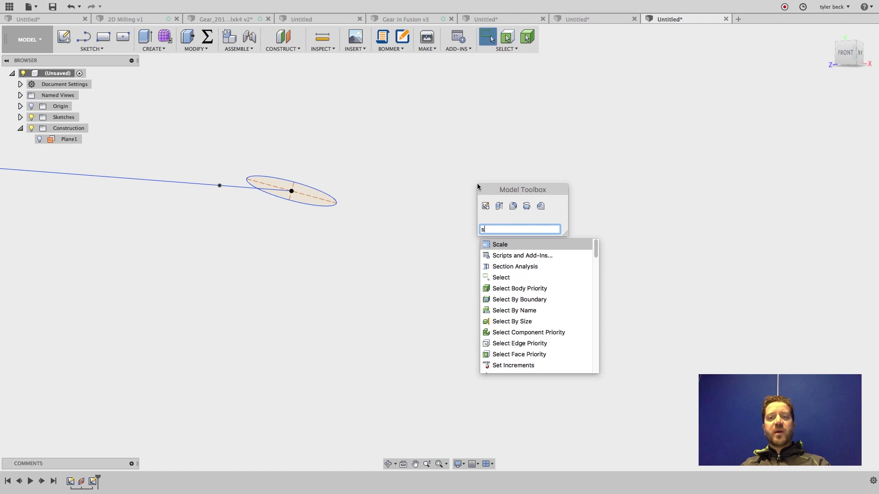
type("sweep")
key("Return")
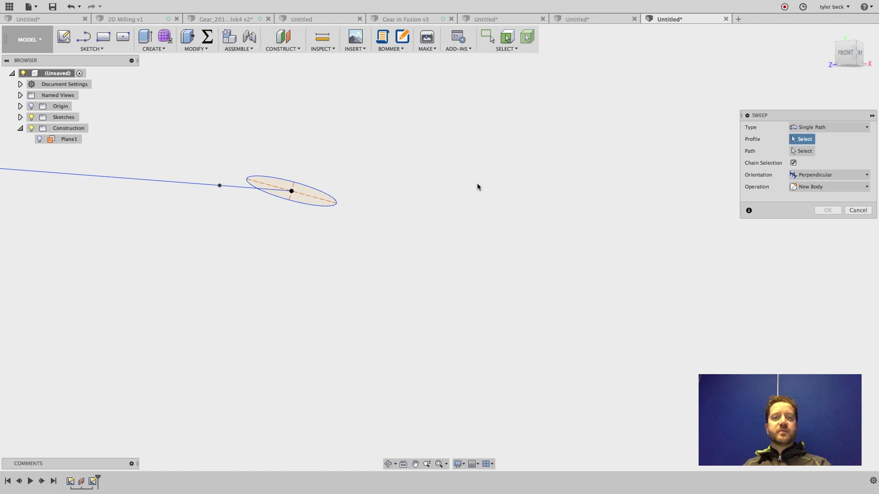
scroll(292, 201, "up", 3)
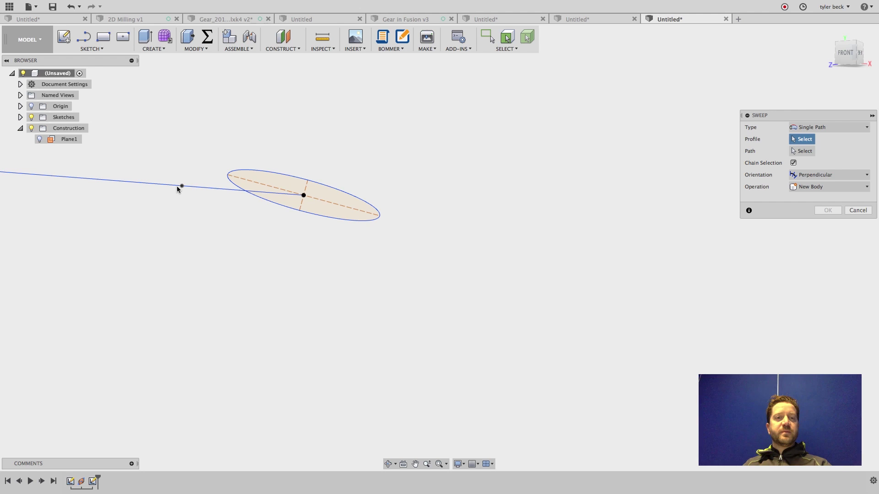
left_click(312, 192)
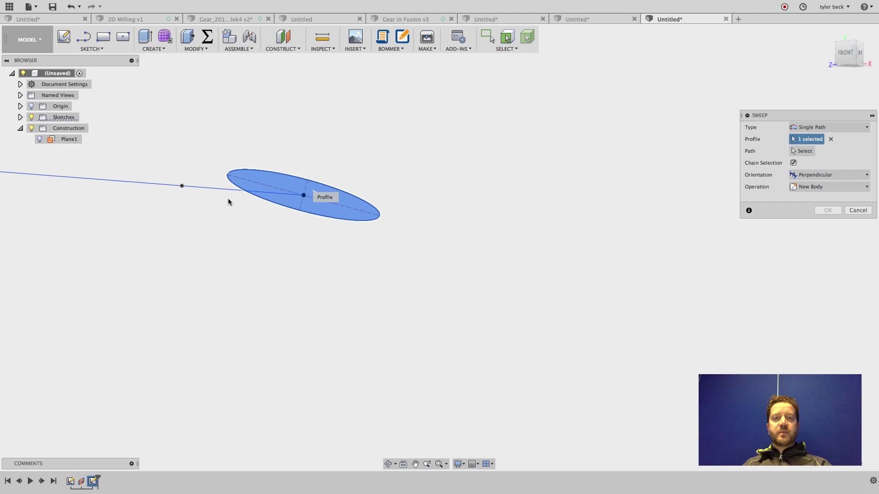
left_click(799, 152)
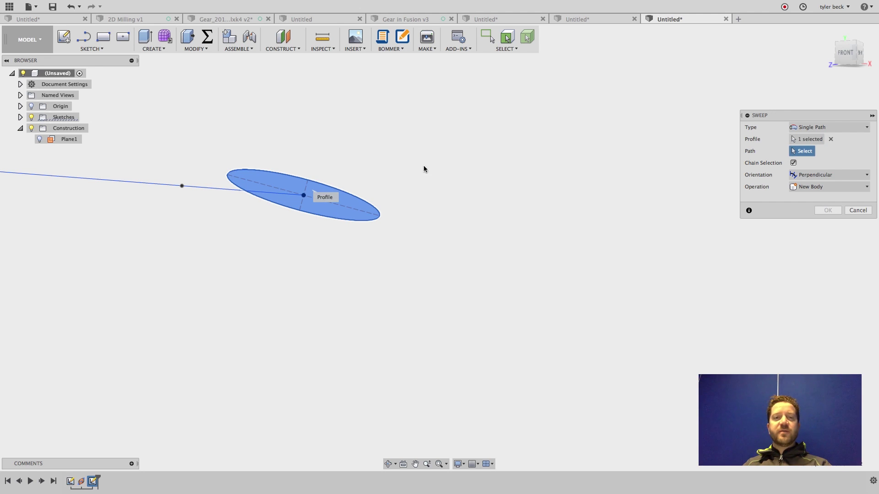
left_click(217, 188)
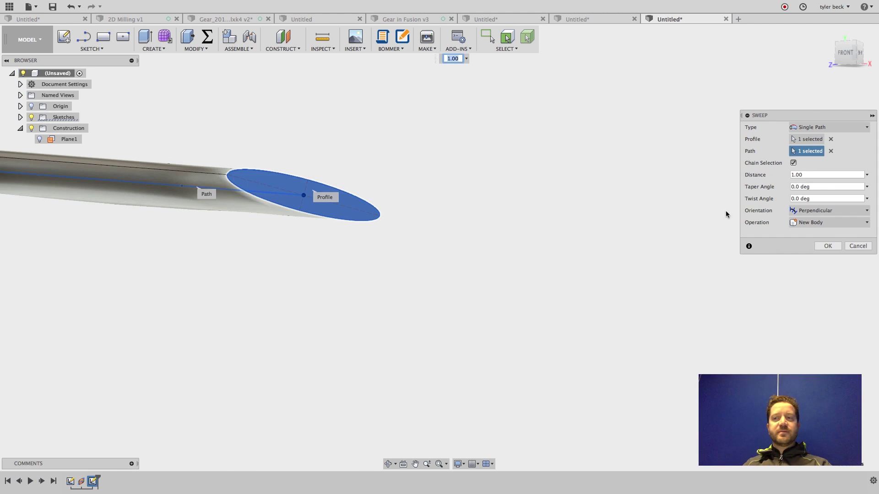
left_click(828, 246)
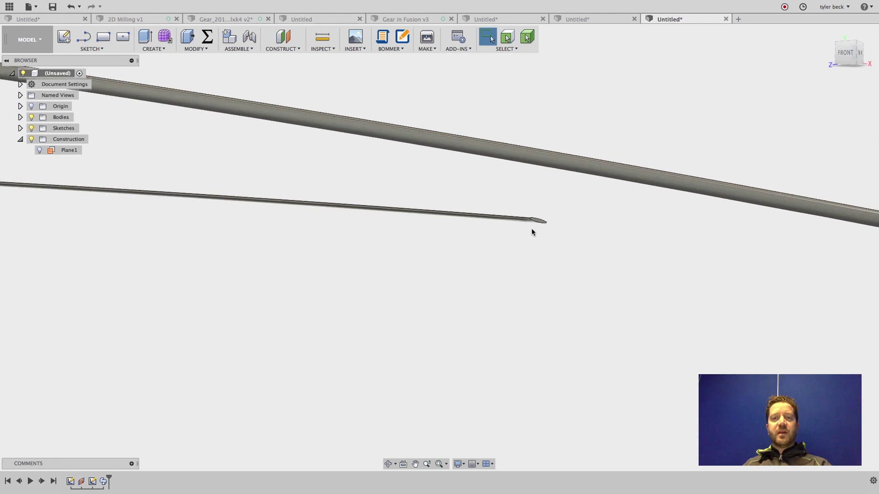
scroll(532, 232, "down", 2)
middle_click_drag(496, 237, 451, 249, "shift")
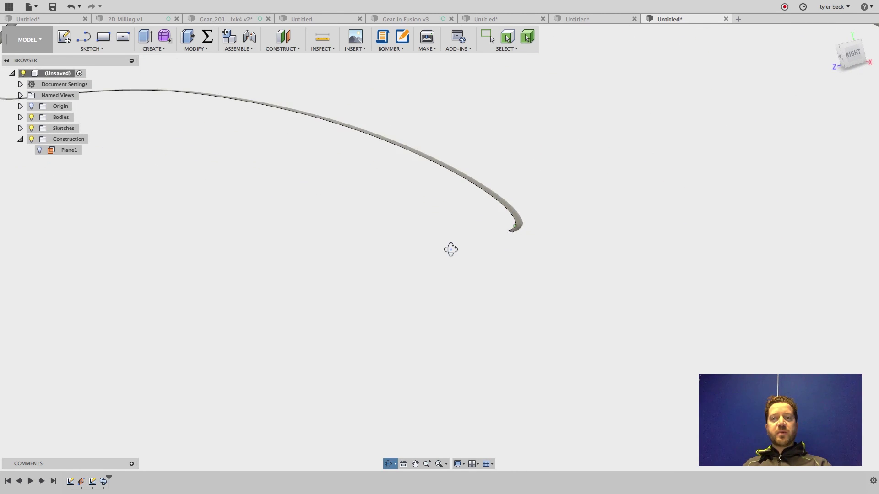
scroll(490, 258, "up", 8)
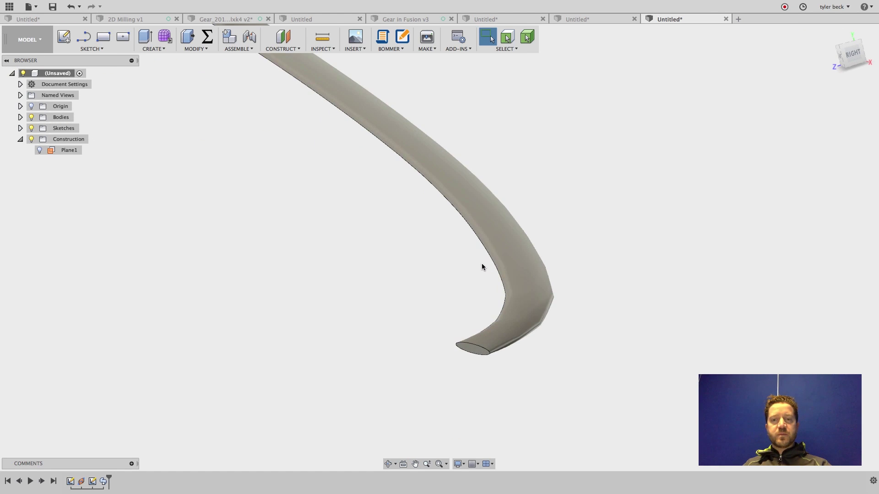
scroll(552, 251, "down", 8)
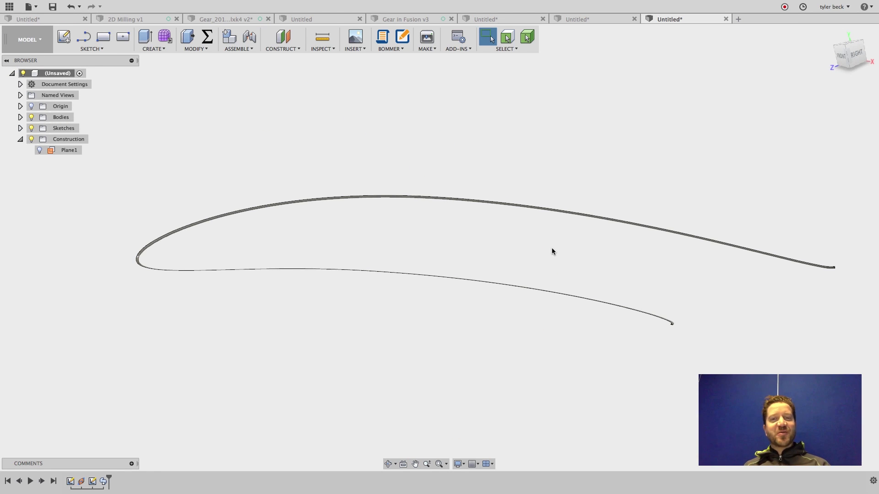